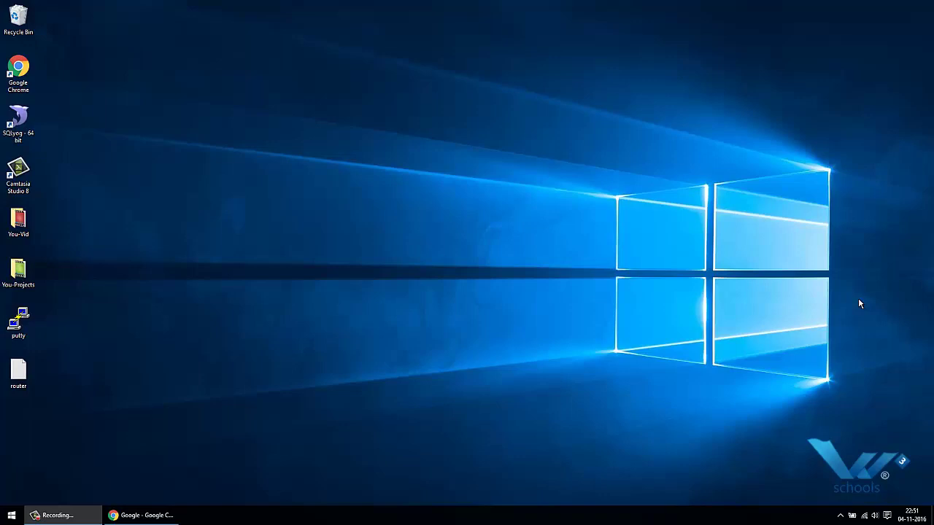
# Search Google for 'download java jdk' in the restored Chrome window
pyautogui.click(141, 515)
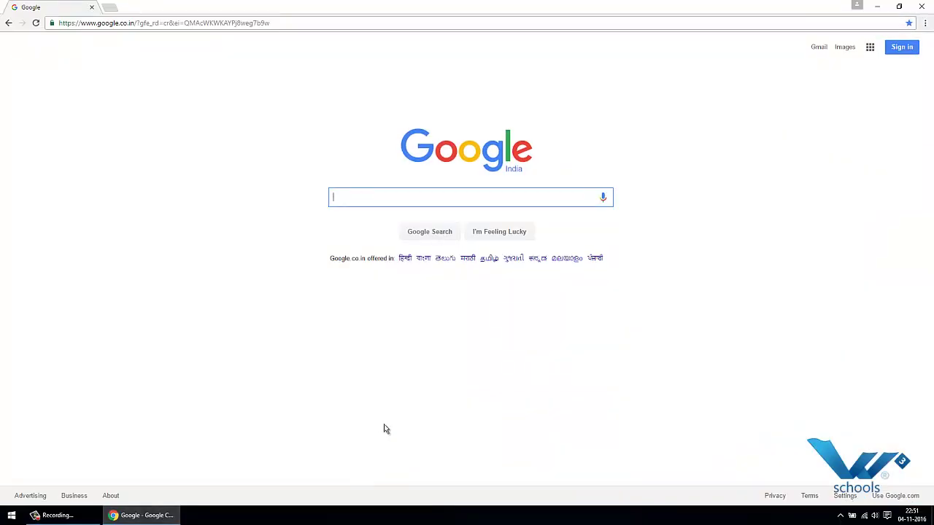
pyautogui.write('download ')
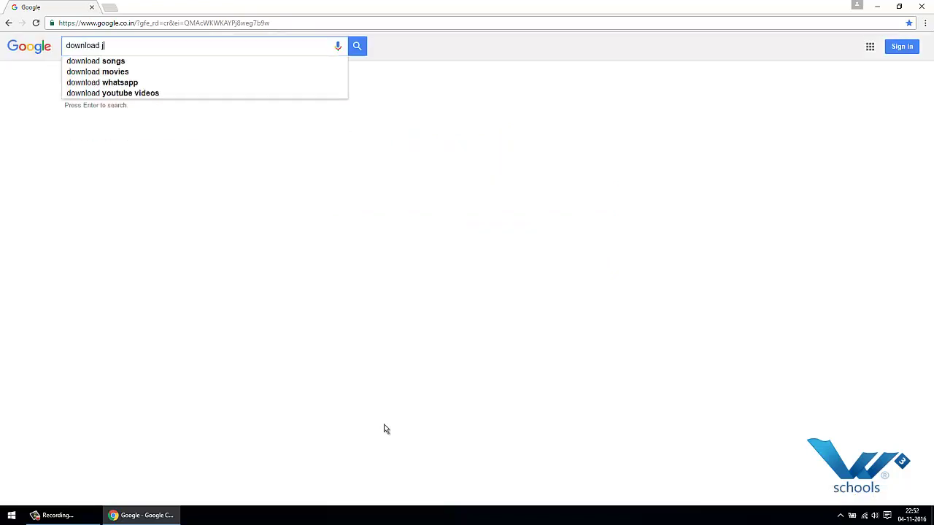
pyautogui.write('java jdk')
pyautogui.press('Return')
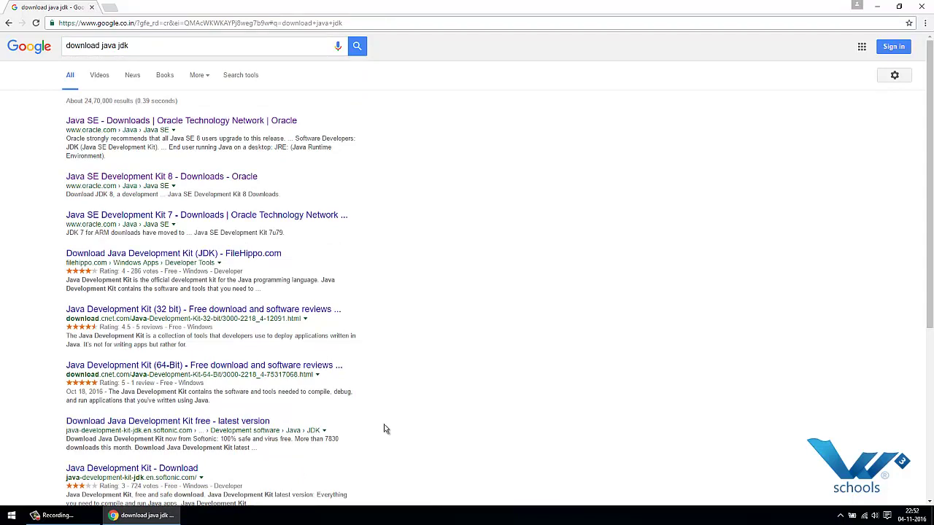
# Go from Oracle's Java SE downloads result to the JDK 8 downloads page
pyautogui.click(237, 122)
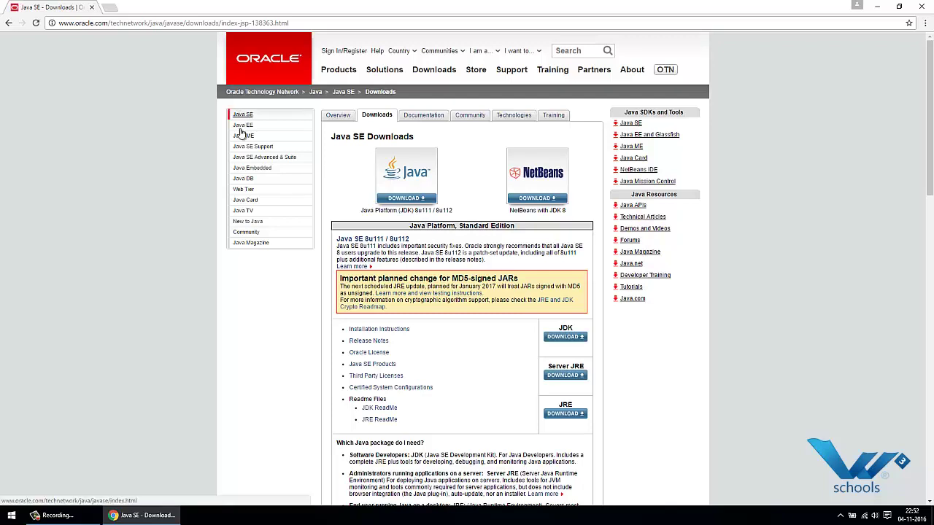
pyautogui.click(417, 170)
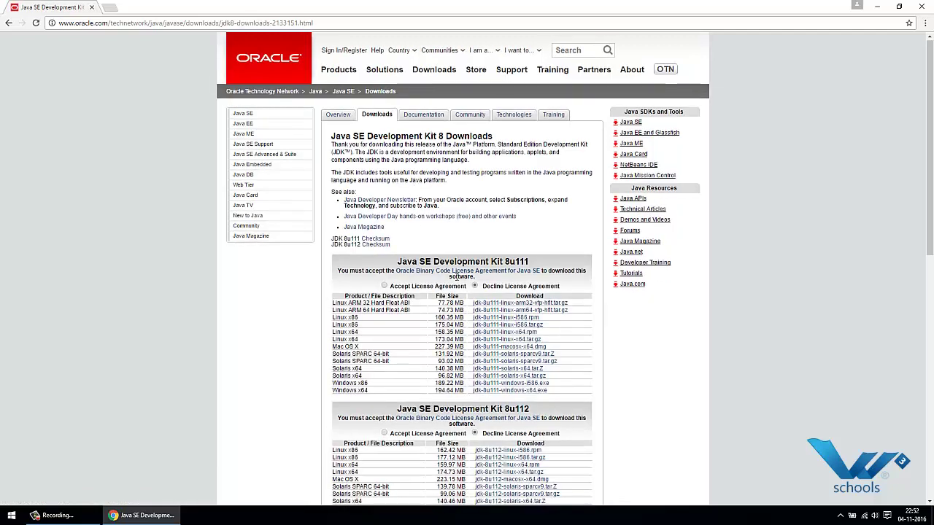
pyautogui.scroll(-3, 489, 288)
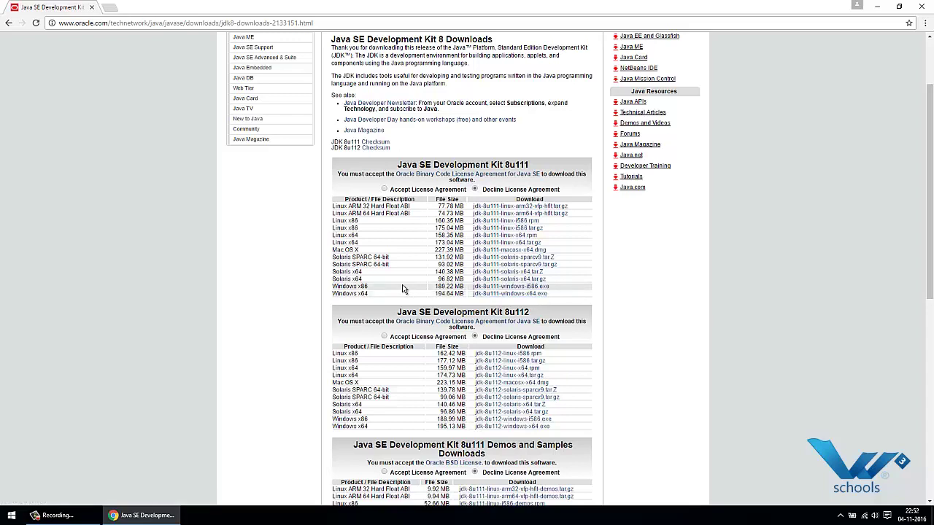
# Accept the JDK 8u111 licence agreement and download jdk-8u111-windows-i586.exe
pyautogui.click(504, 292)
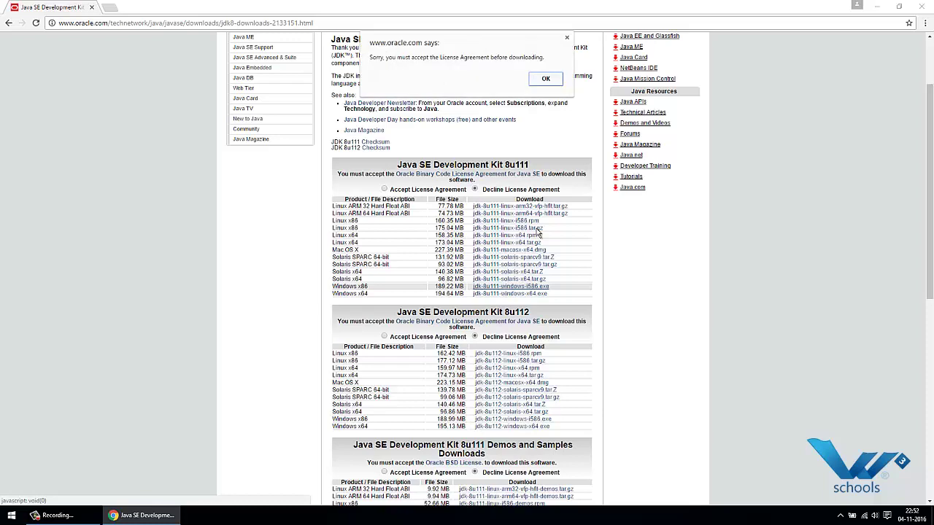
pyautogui.click(550, 83)
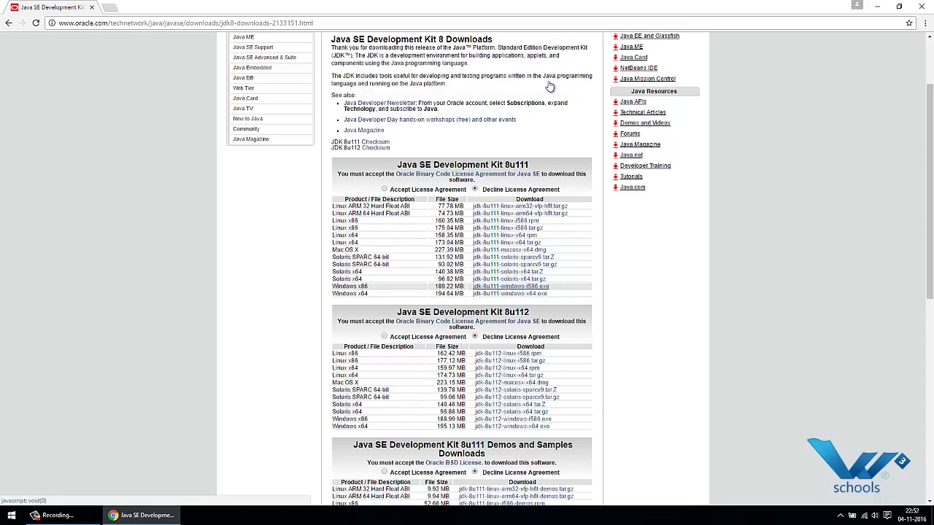
pyautogui.click(385, 189)
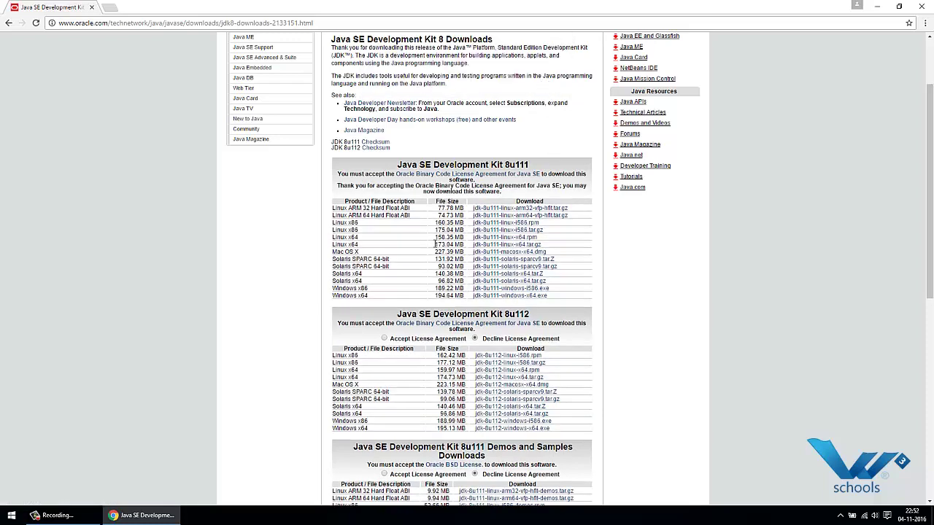
pyautogui.click(487, 290)
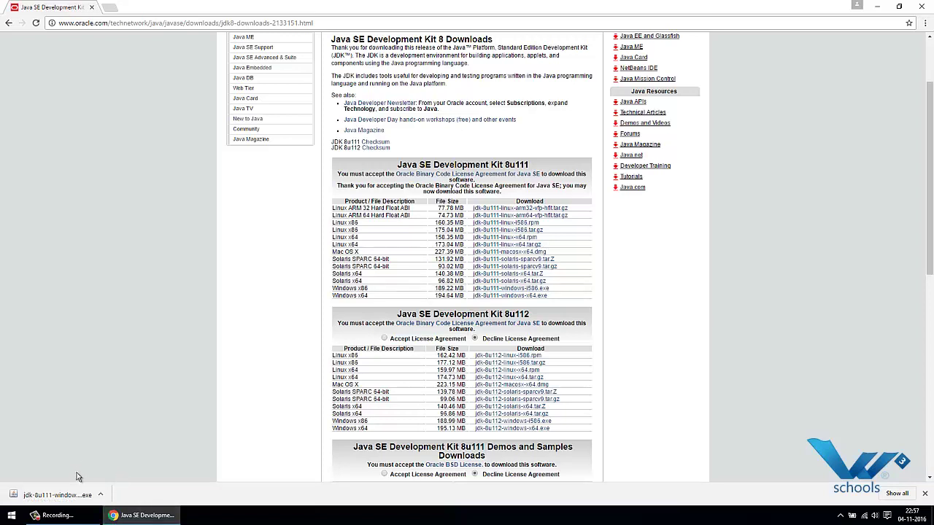
# Install JDK 8u111 with default features and JRE destination folder, then close the installer
pyautogui.click(75, 491)
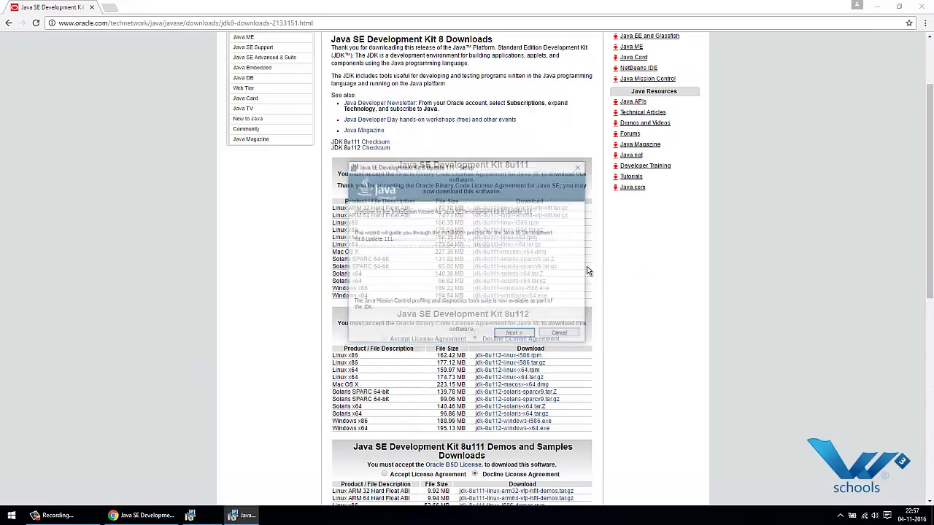
pyautogui.click(515, 335)
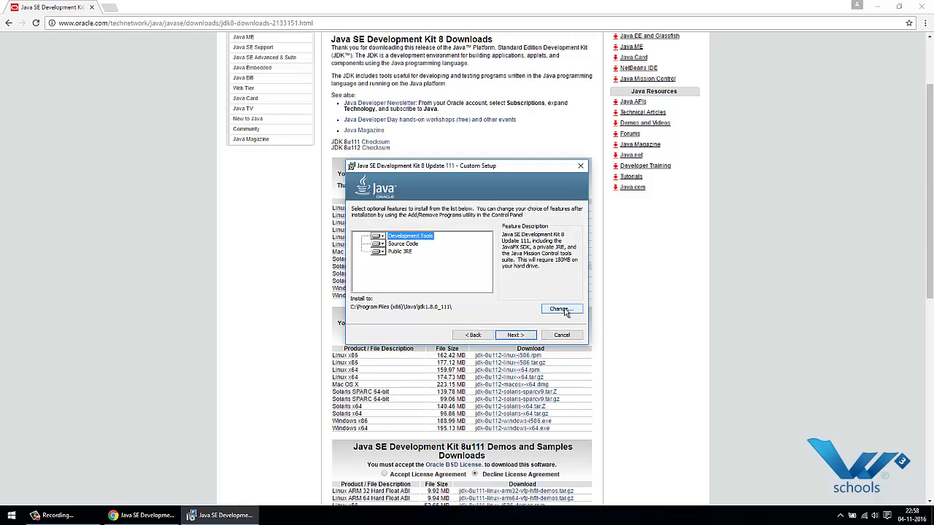
pyautogui.click(526, 336)
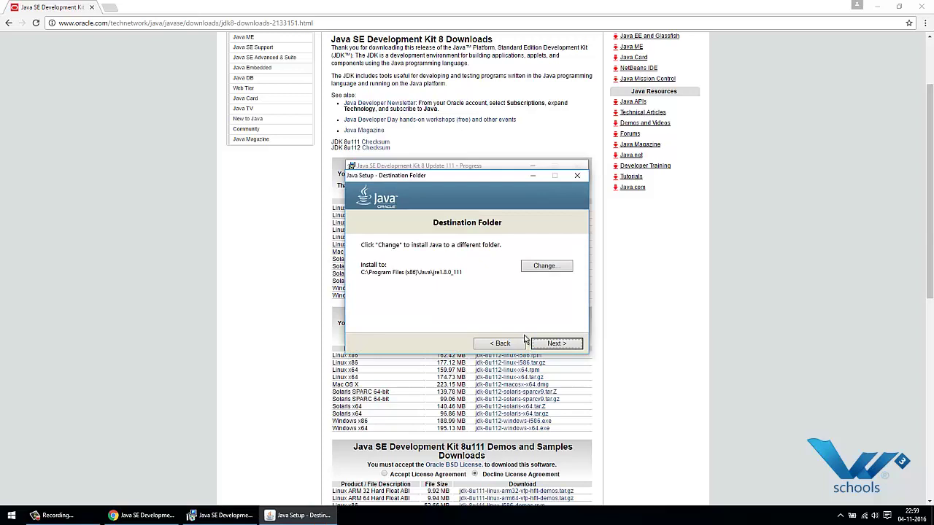
pyautogui.click(557, 344)
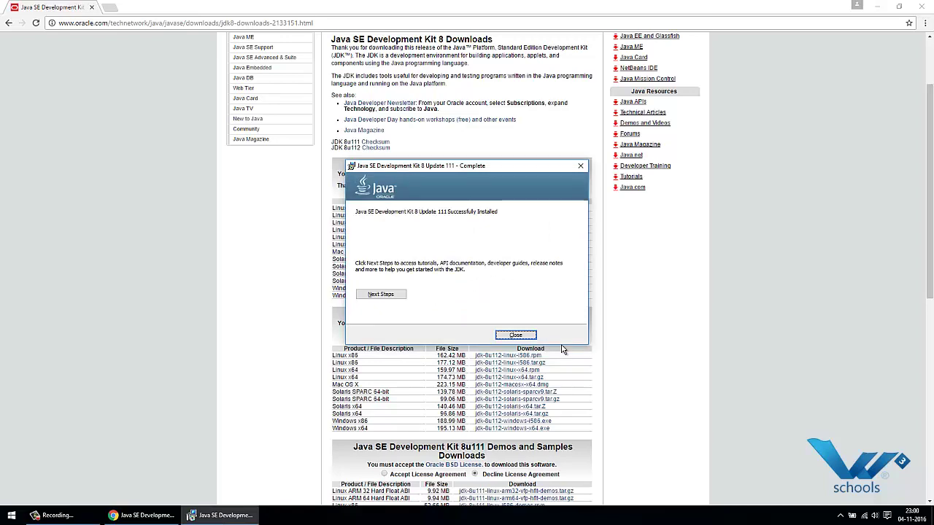
pyautogui.click(516, 336)
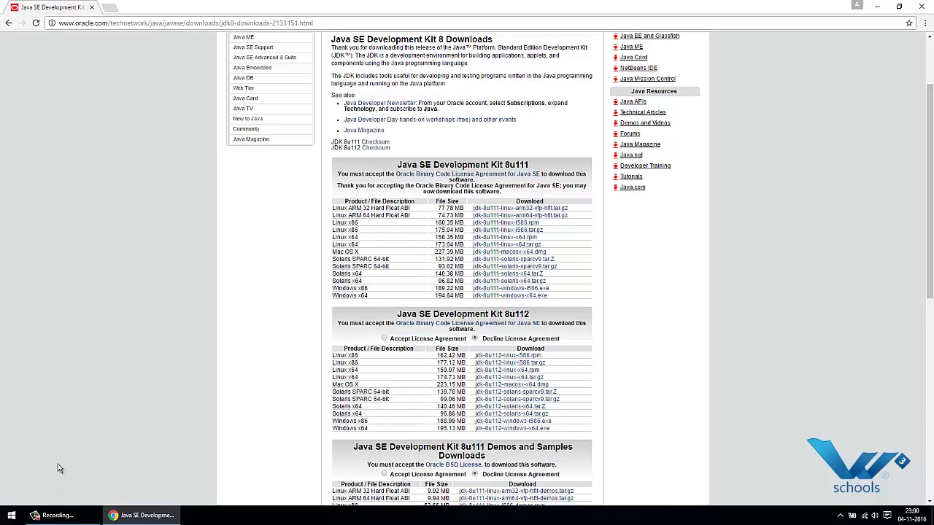
# Open File Explorer and browse to C:\Program Files (x86)
pyautogui.press('super+d')
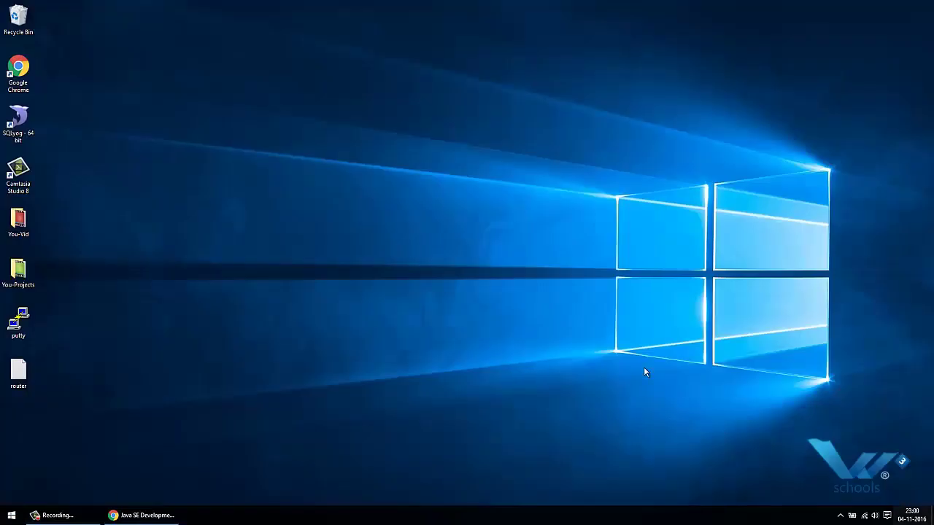
pyautogui.click(2, 519)
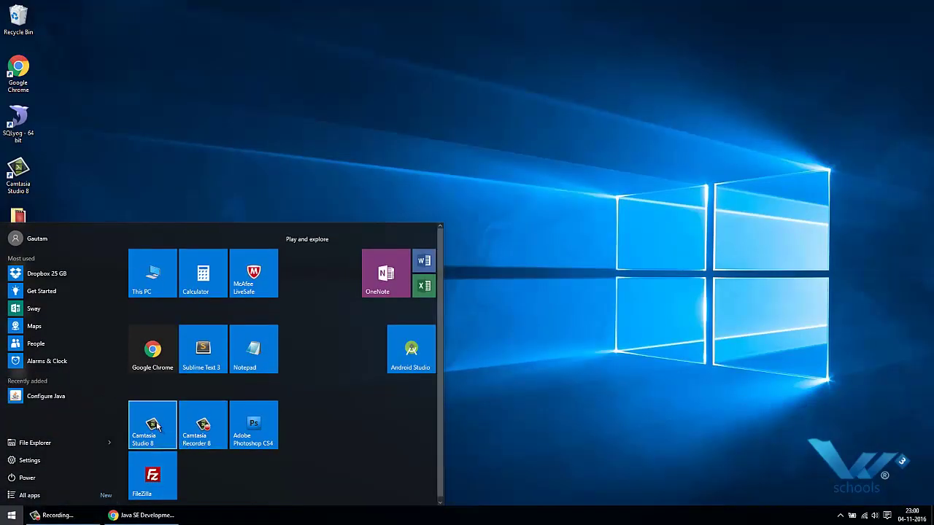
pyautogui.click(77, 441)
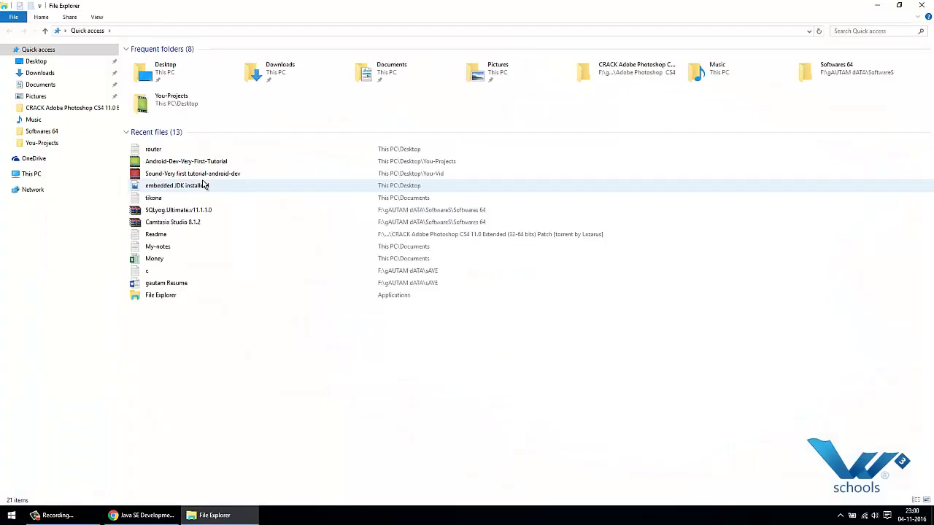
pyautogui.click(33, 174)
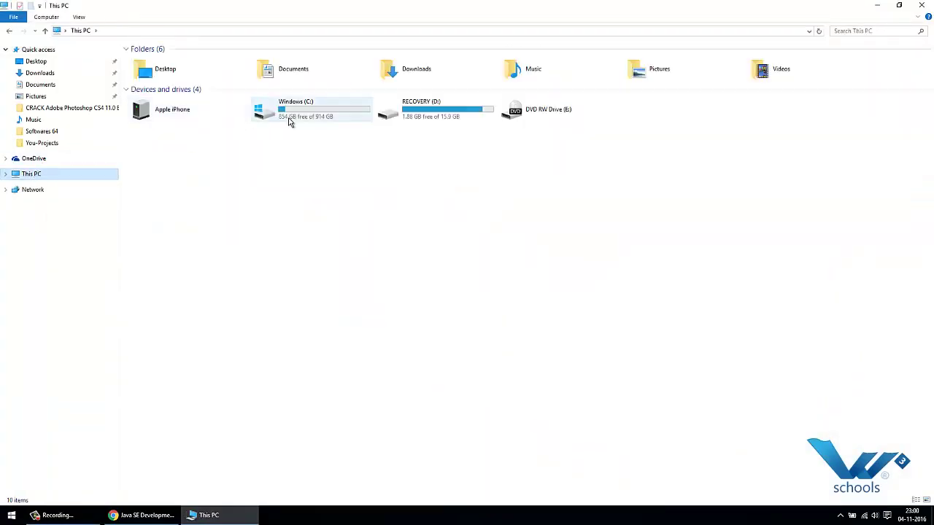
pyautogui.doubleClick(292, 118)
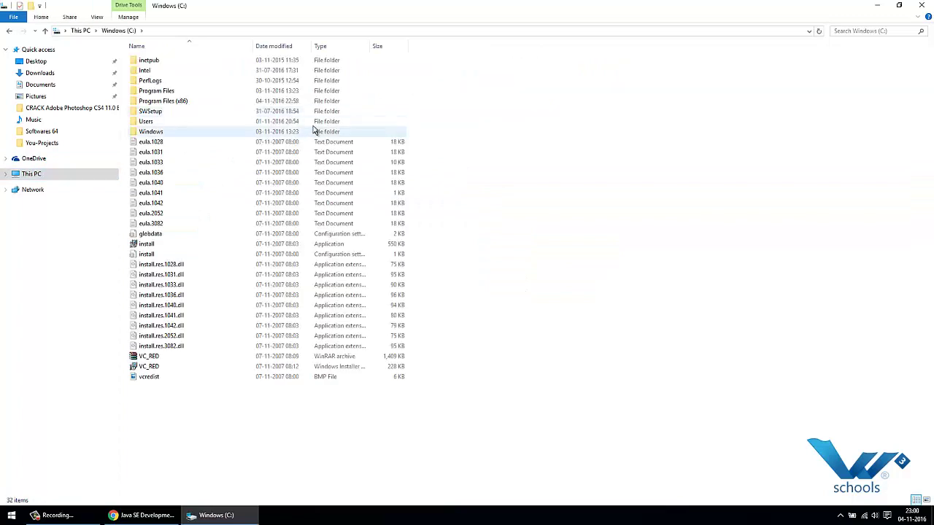
pyautogui.doubleClick(169, 103)
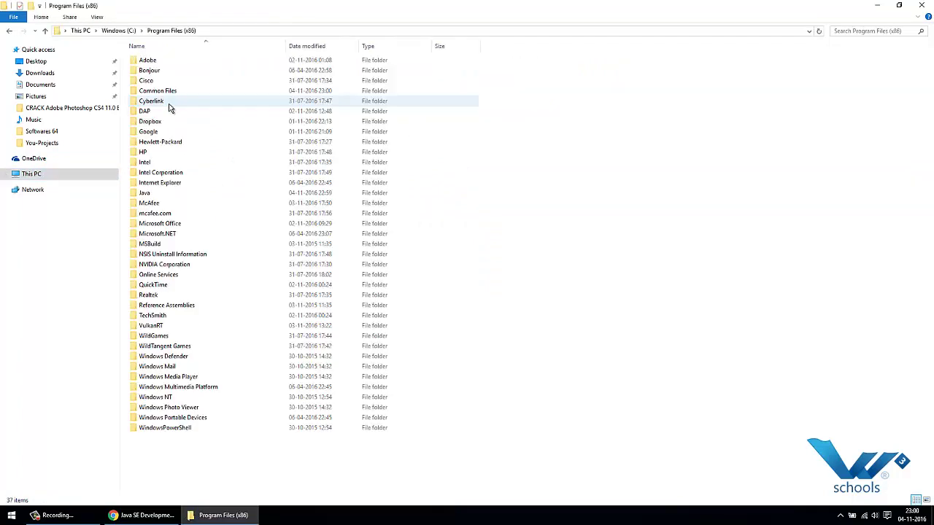
# Navigate through Java and jdk1.8.0_111 into the bin folder
pyautogui.click(154, 70)
pyautogui.press('j')
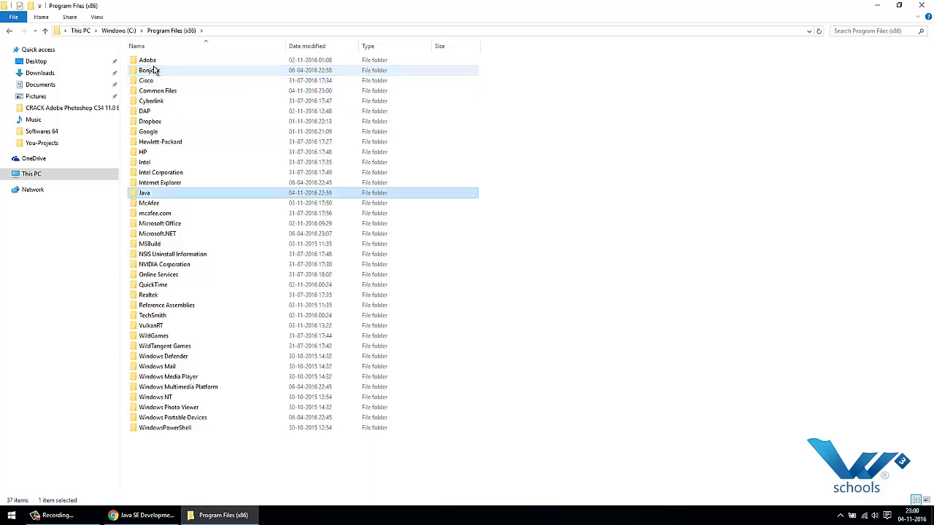
pyautogui.press('Return')
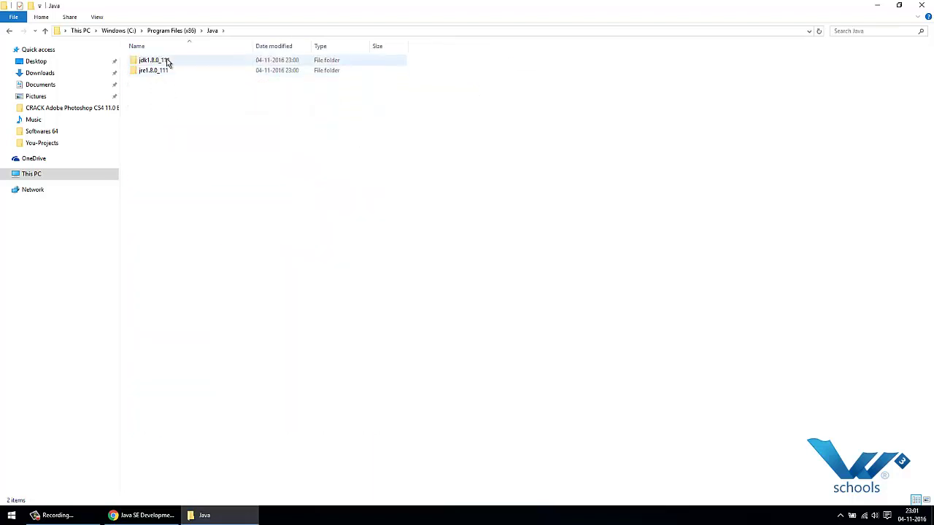
pyautogui.moveTo(154, 60)
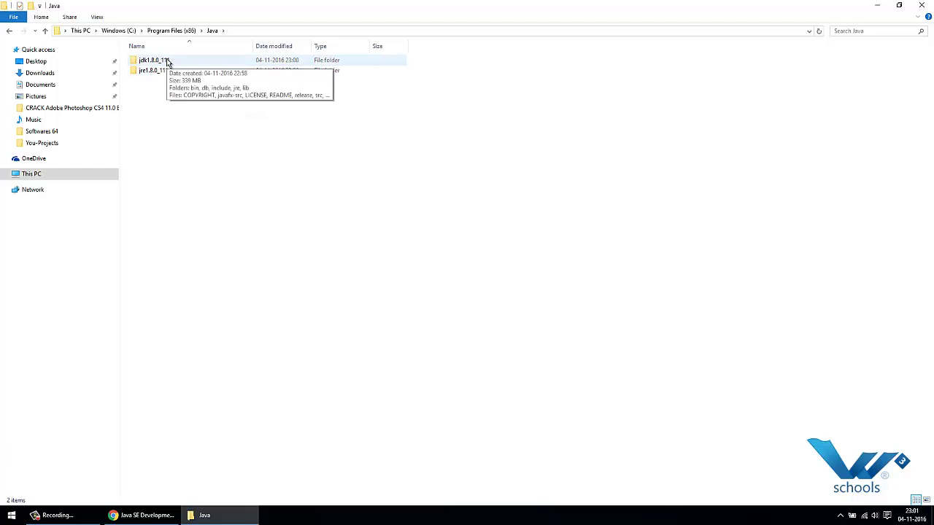
pyautogui.doubleClick(167, 63)
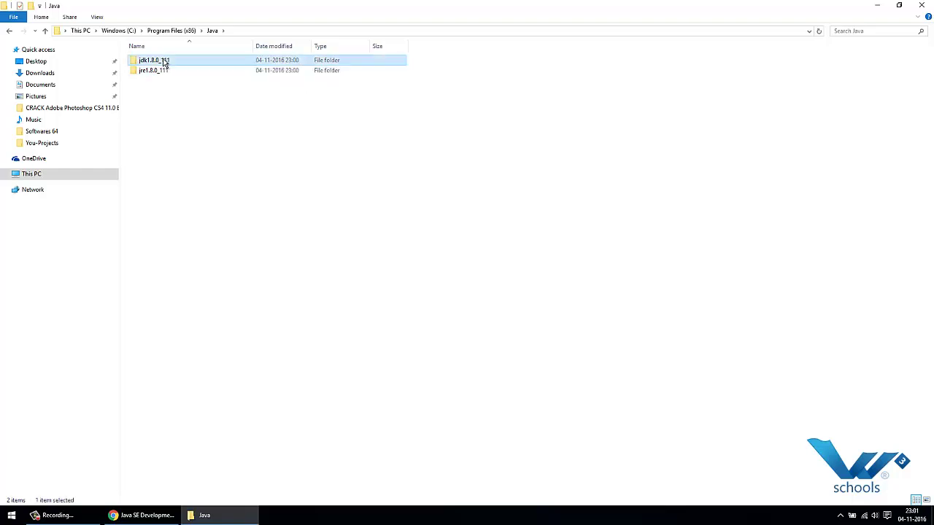
pyautogui.doubleClick(134, 62)
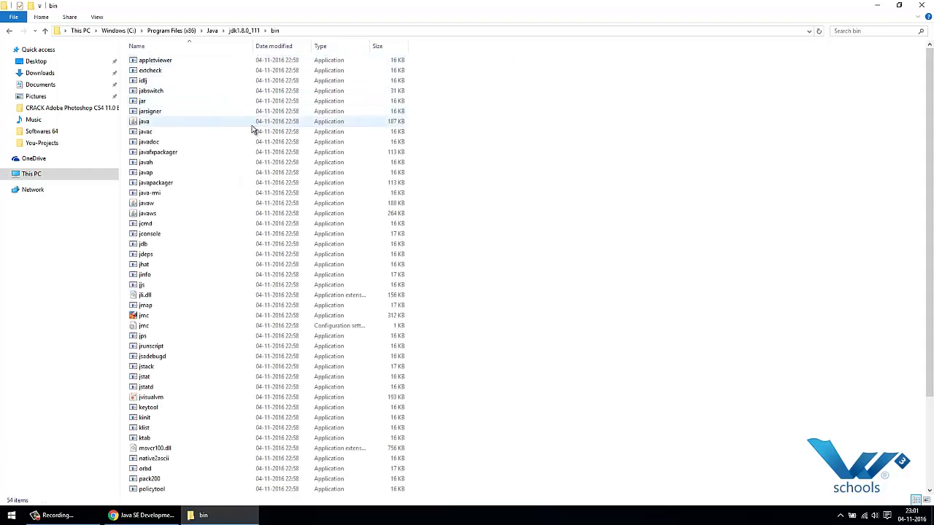
# Copy the bin folder's full path from the address bar
pyautogui.click(318, 30)
pyautogui.rightClick(317, 29)
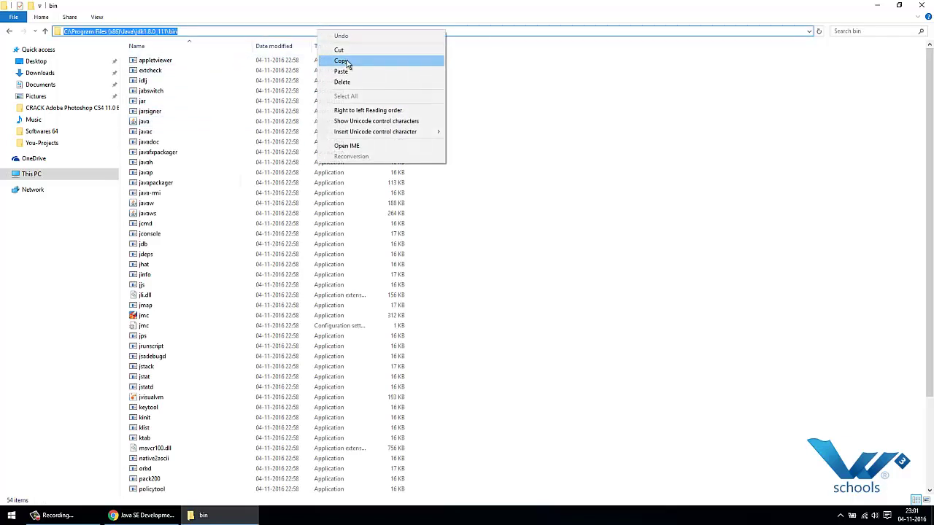
pyautogui.click(343, 61)
pyautogui.click(560, 125)
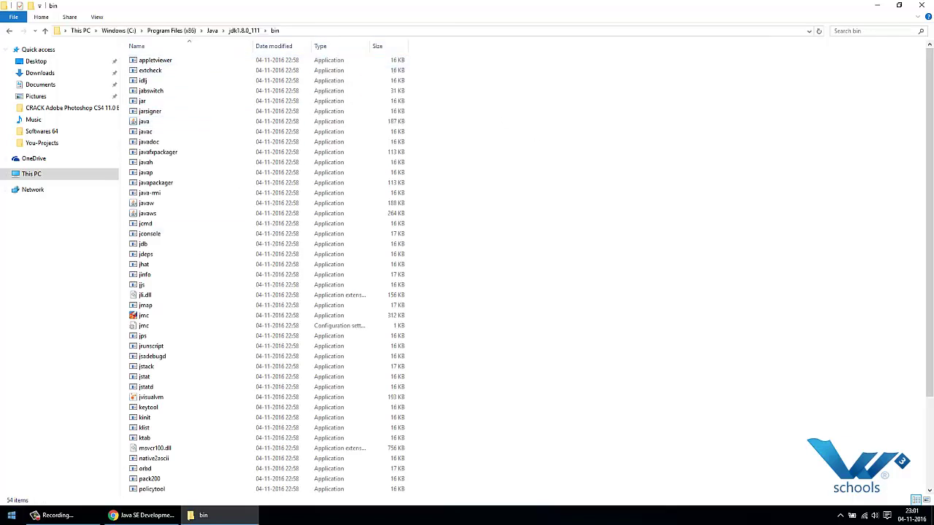
# Open This PC's Properties, then Advanced system settings, then Environment Variables
pyautogui.click(12, 517)
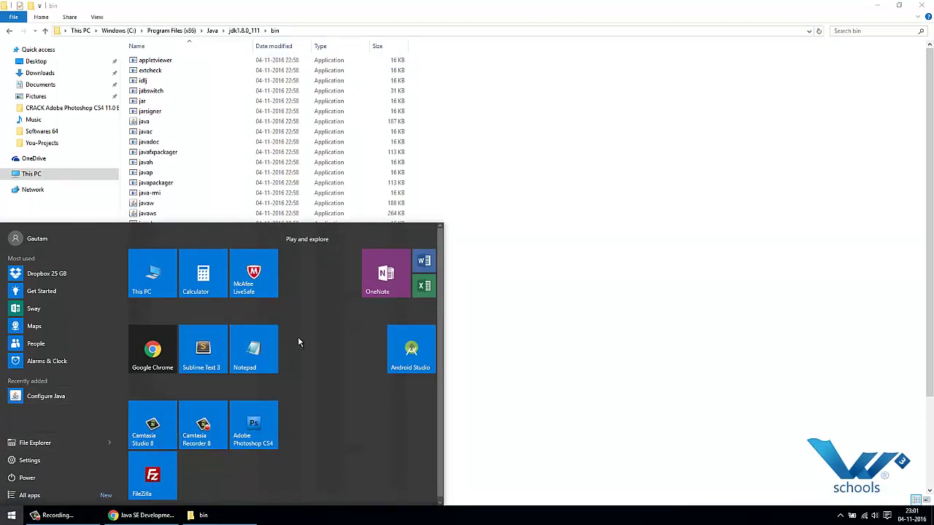
pyautogui.rightClick(154, 281)
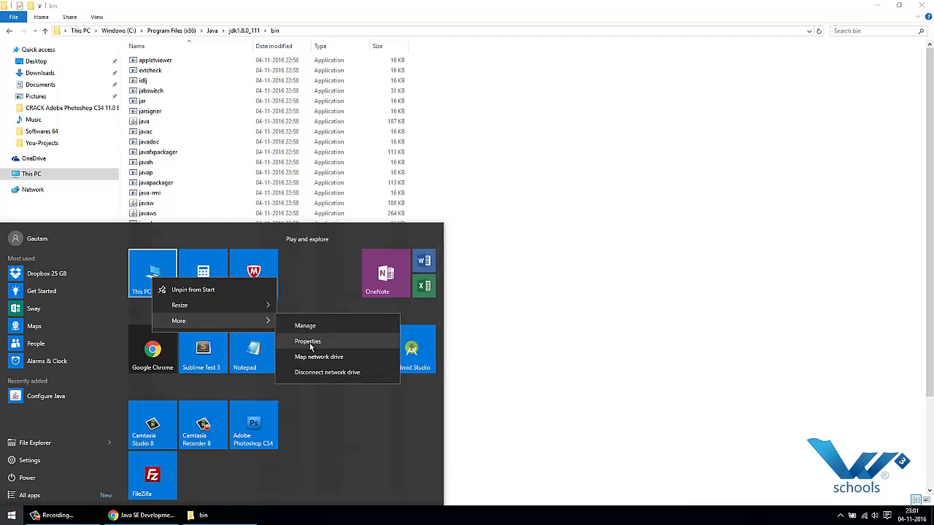
pyautogui.click(308, 341)
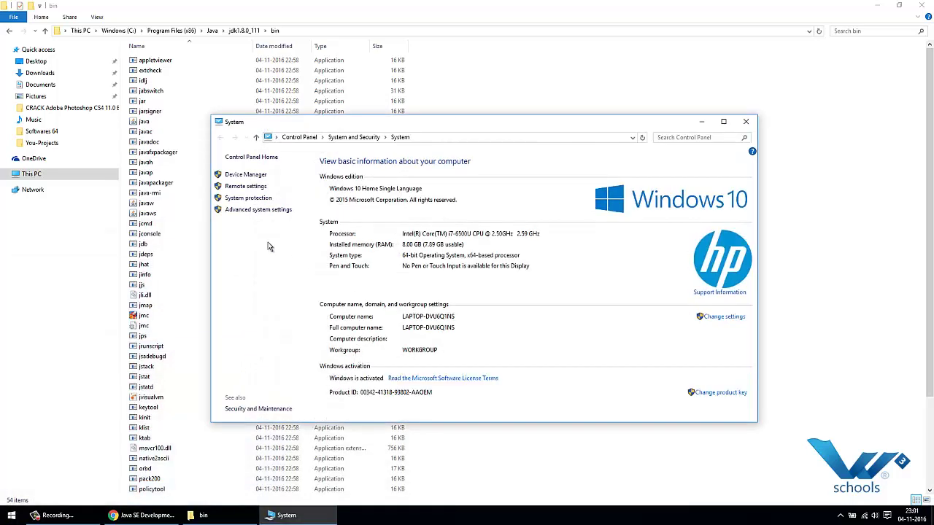
pyautogui.click(272, 213)
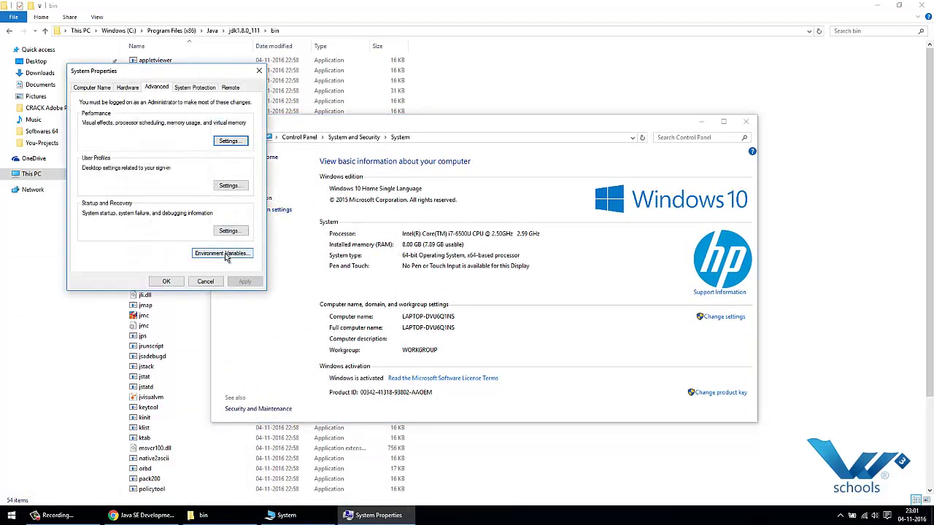
pyautogui.click(225, 255)
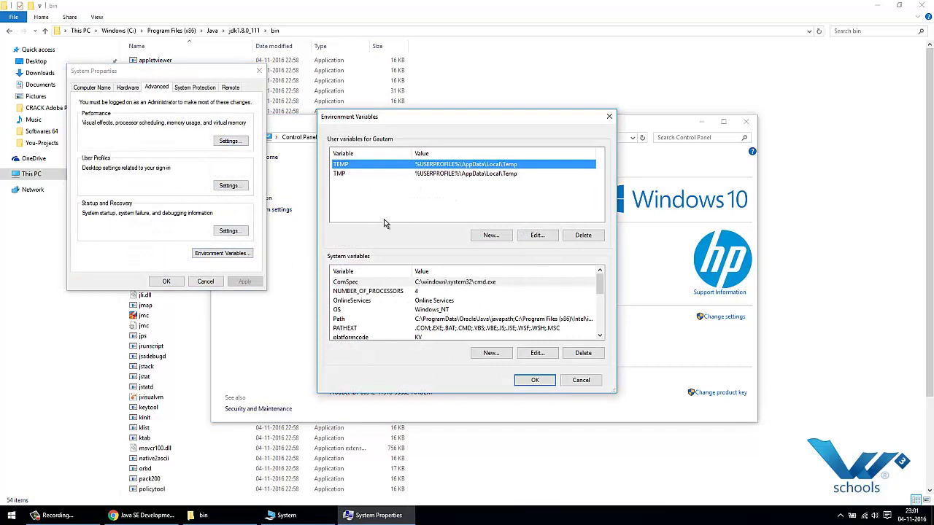
# Add user variable Path with the pasted jdk1.8.0_111\bin path, confirming every dialog with OK
pyautogui.click(490, 235)
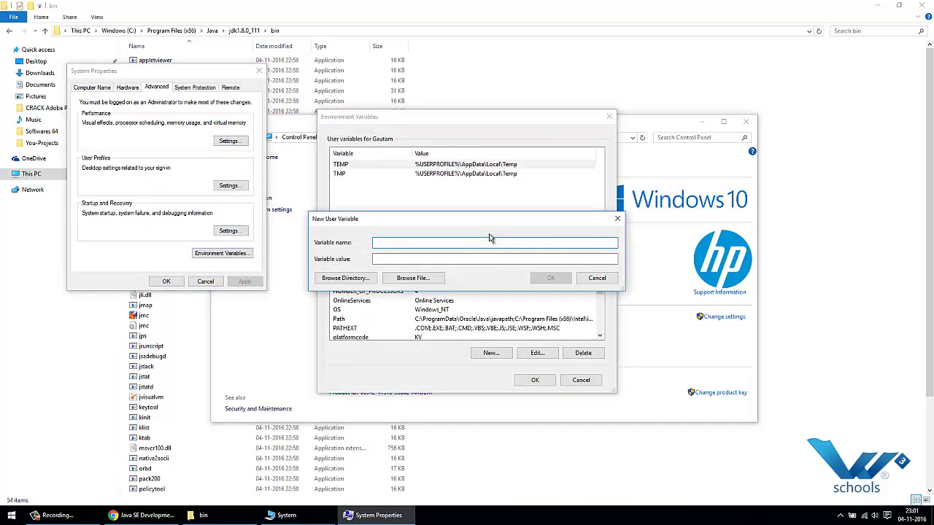
pyautogui.write('Path')
pyautogui.press('Tab')
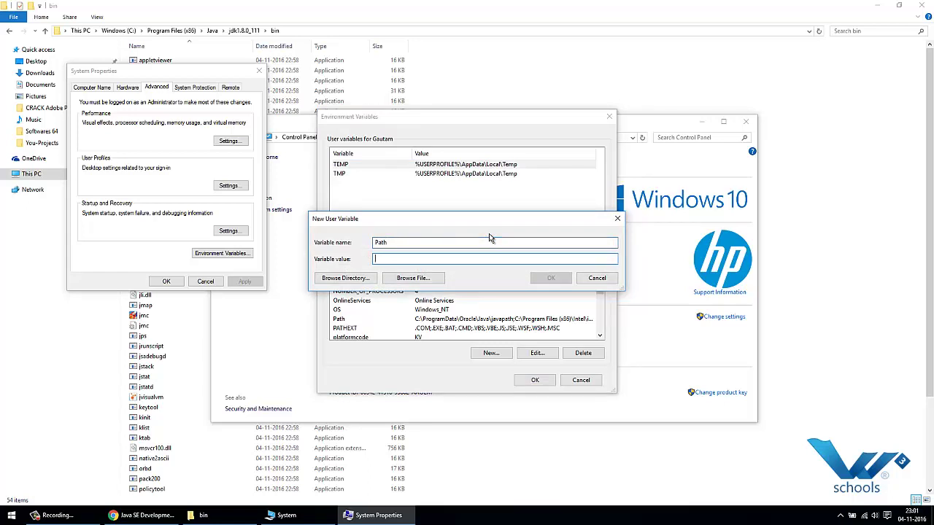
pyautogui.hotkey('ctrl', 'v')
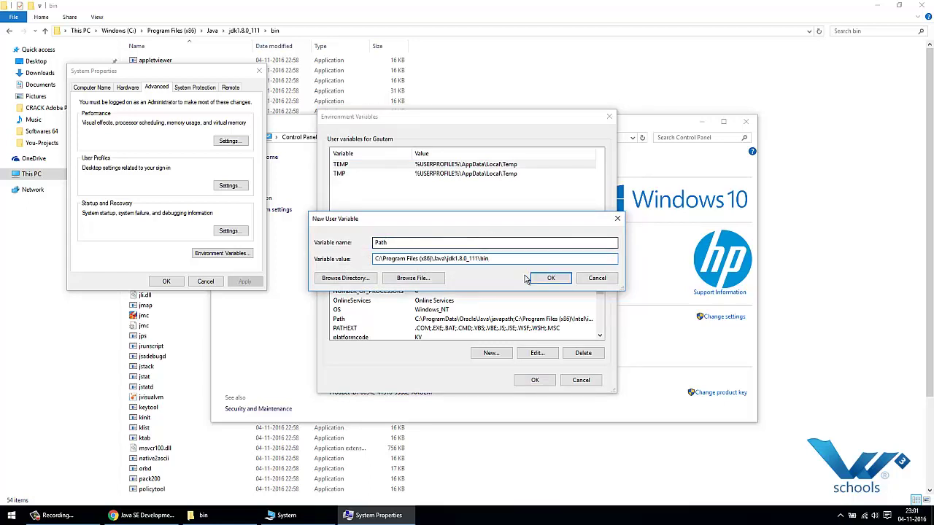
pyautogui.click(551, 278)
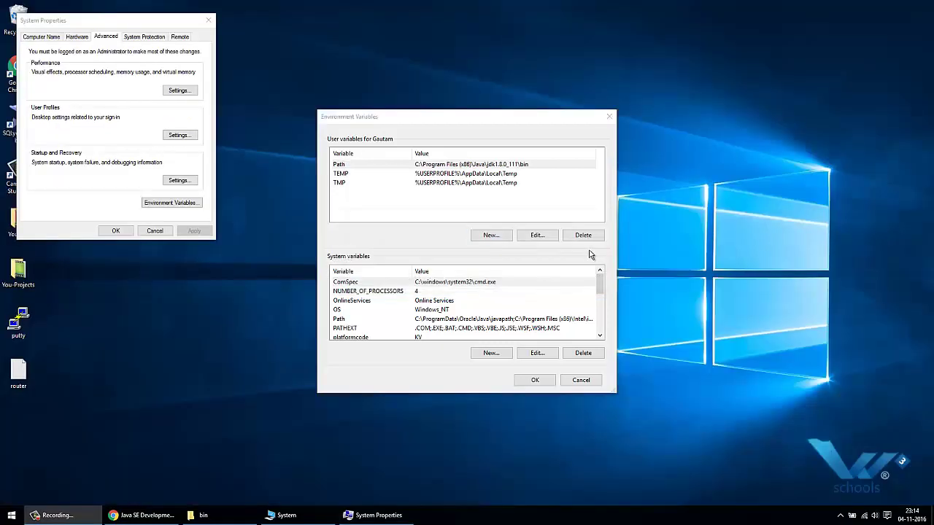
pyautogui.click(539, 381)
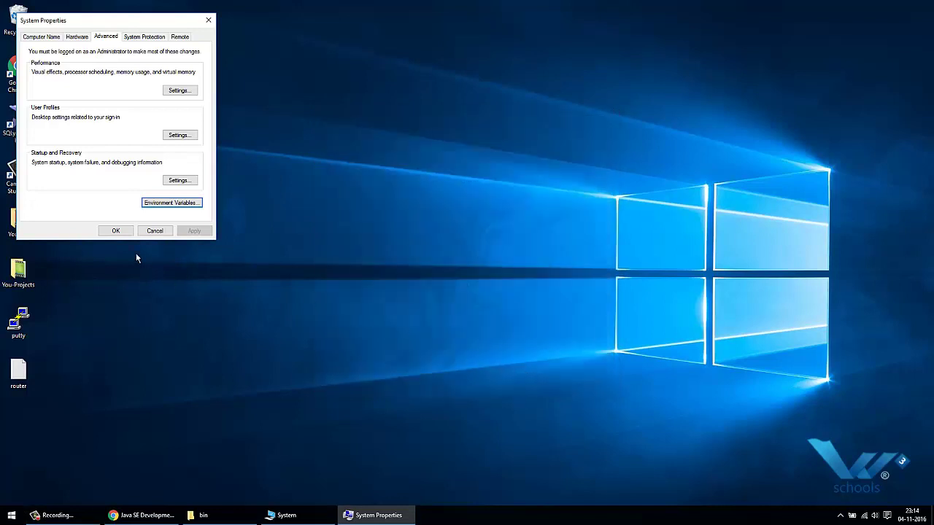
pyautogui.click(118, 232)
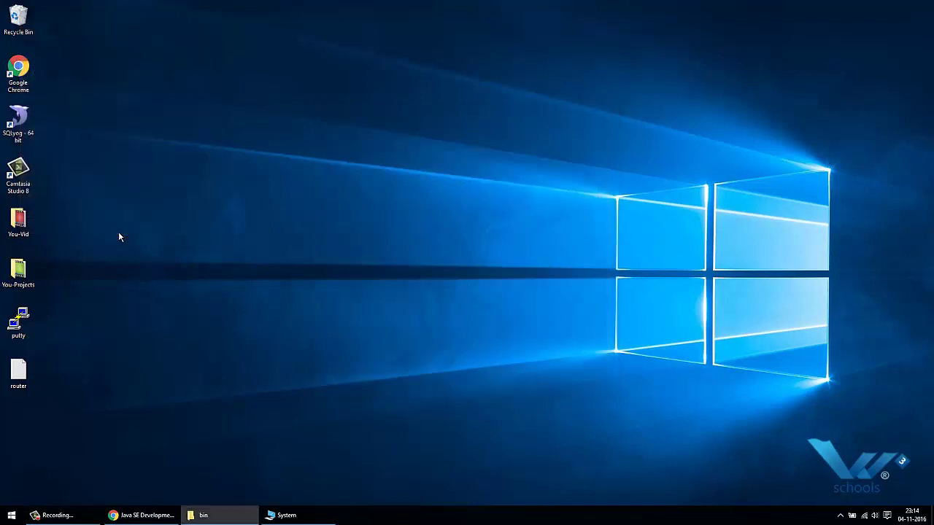